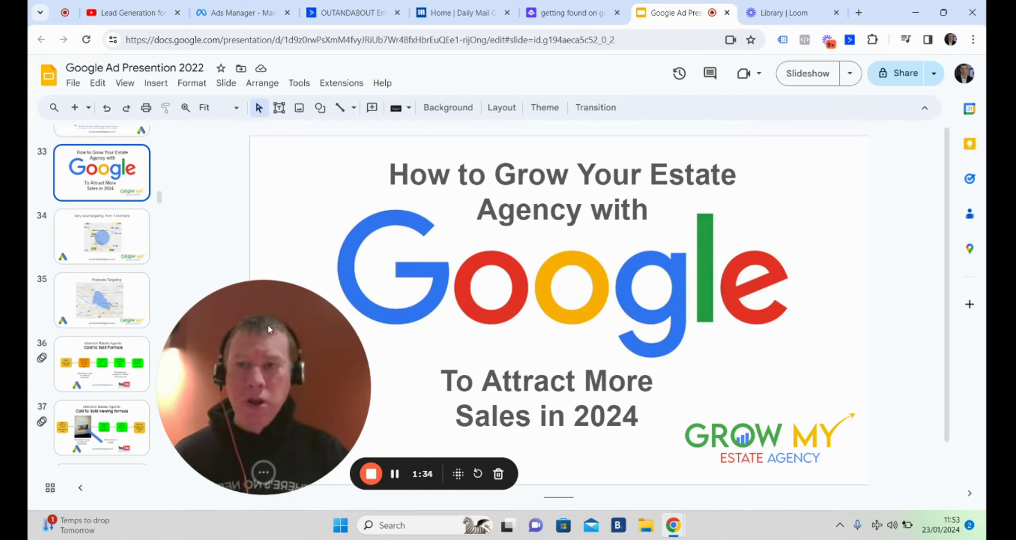
Show the very local targeting map slide and the Postcode Targeting slide, then return to the local one.
{"action": "left_click", "coordinate": [133, 238]}
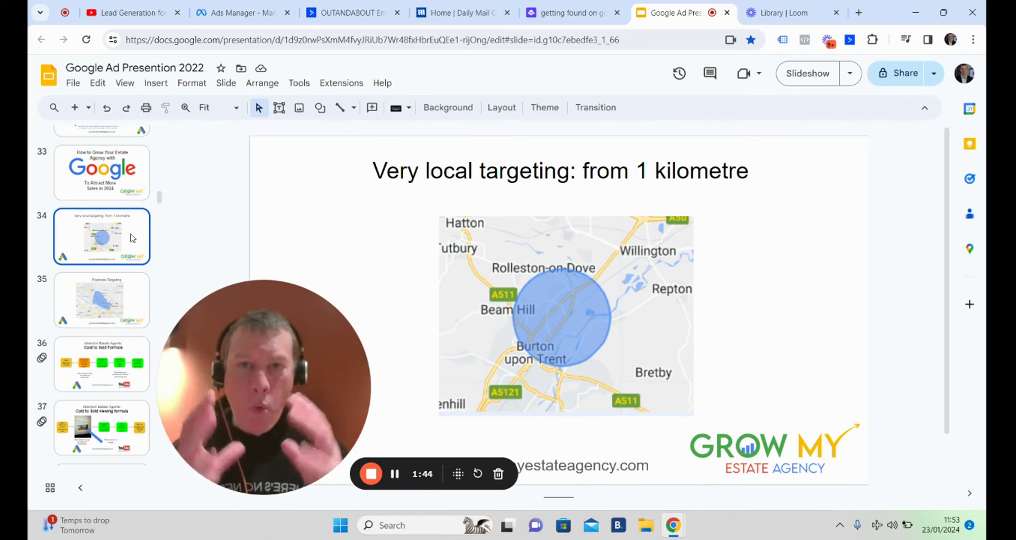
{"action": "left_click", "coordinate": [137, 303]}
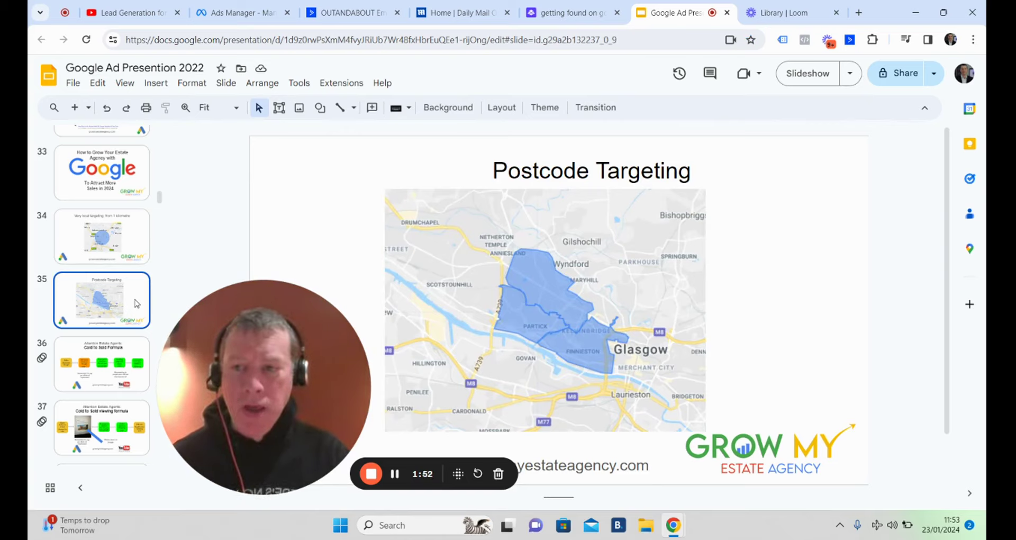
{"action": "left_click", "coordinate": [138, 256]}
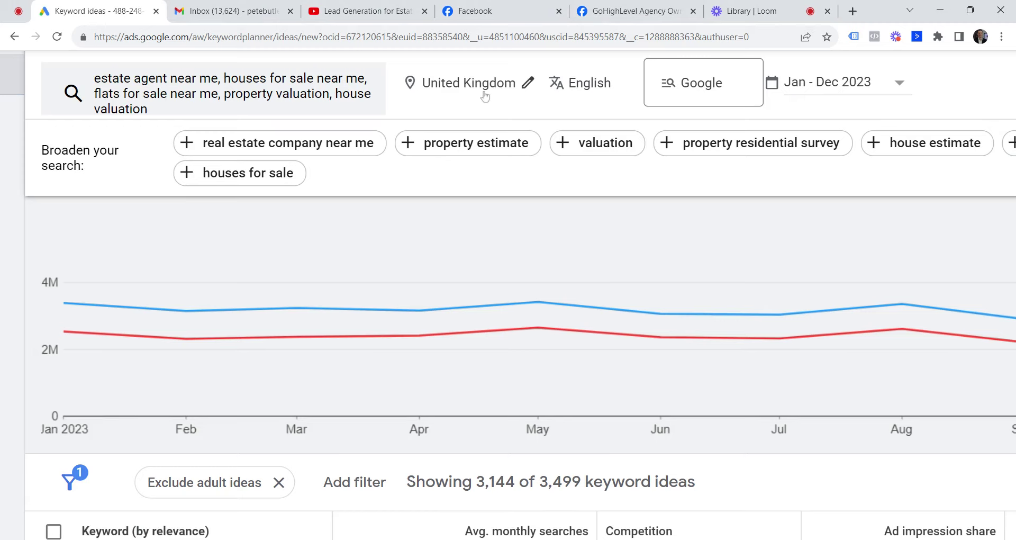
Highlight the United Kingdom location setting and scroll down to the keyword search-volume table.
{"action": "left_click_drag", "start_coordinate": [397, 83], "coordinate": [525, 84]}
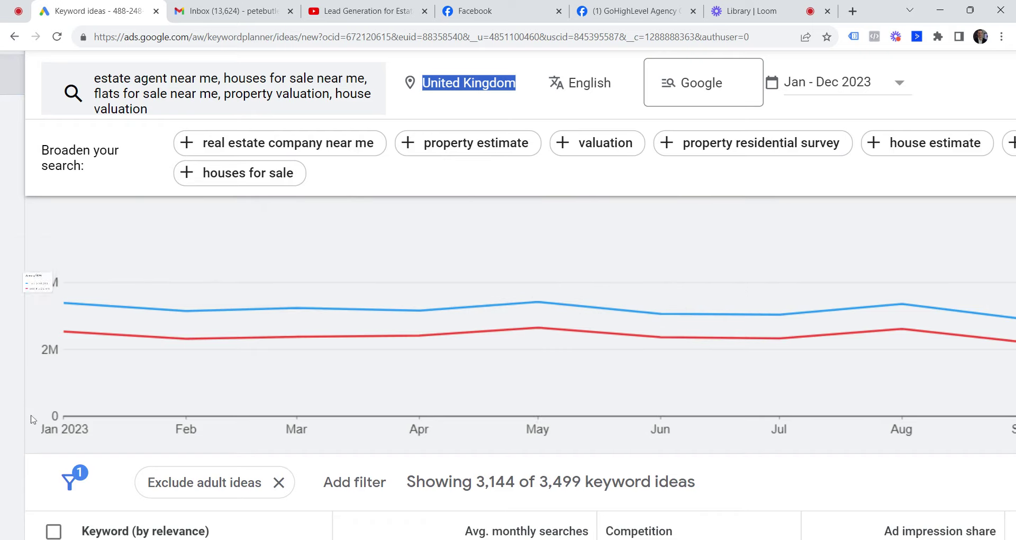
{"action": "scroll", "coordinate": [510, 446], "scroll_direction": "down", "scroll_amount": 4}
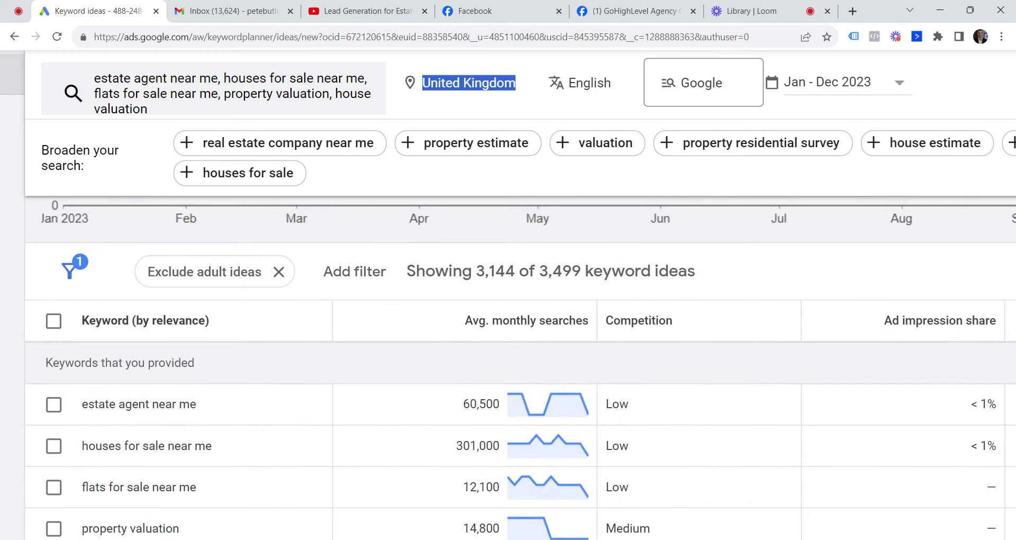
Highlight the 60,500 searches for 'estate agent near me' and show its 2023 monthly trend card.
{"action": "mouse_move", "coordinate": [509, 446]}
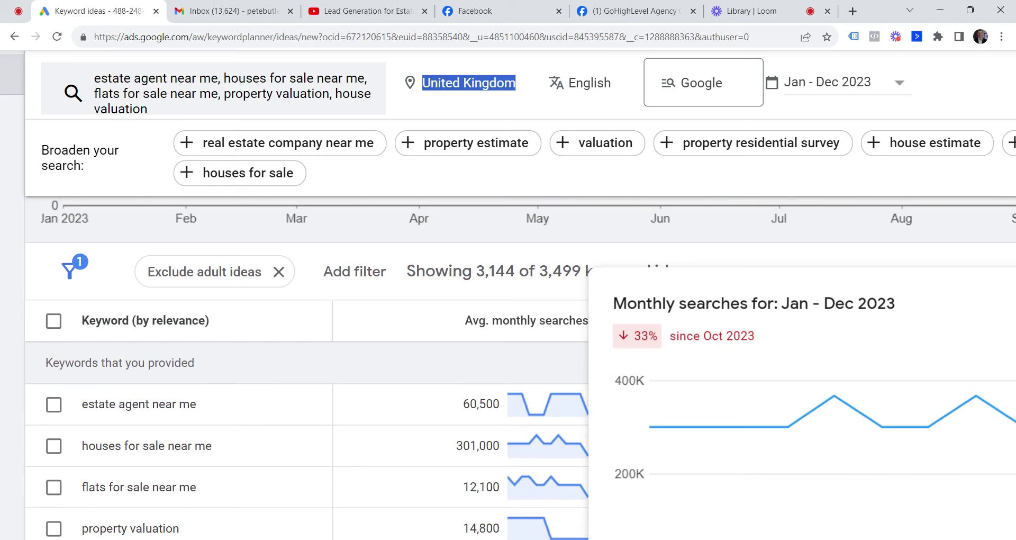
{"action": "scroll", "coordinate": [555, 310], "scroll_direction": "down", "scroll_amount": 1}
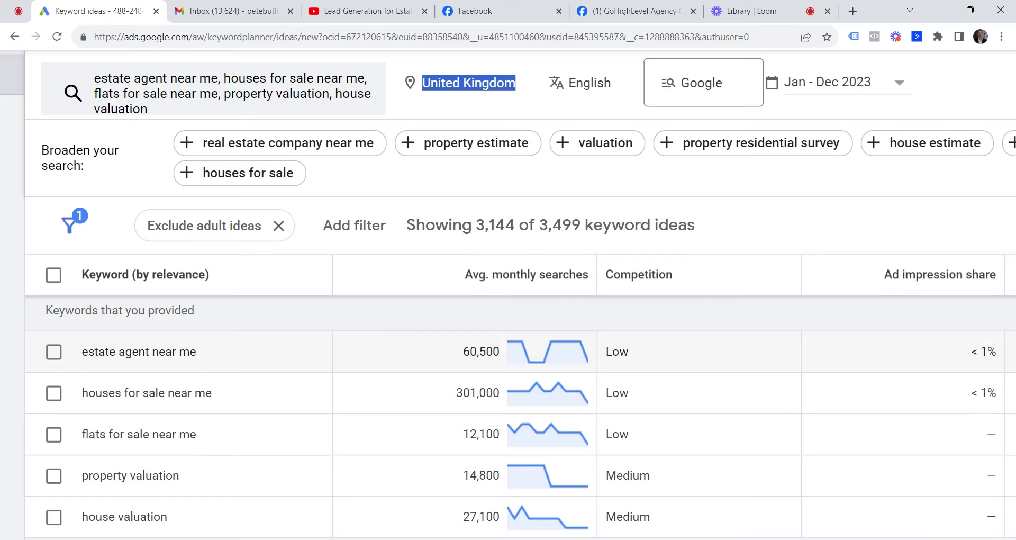
{"action": "left_click_drag", "start_coordinate": [462, 351], "coordinate": [501, 354]}
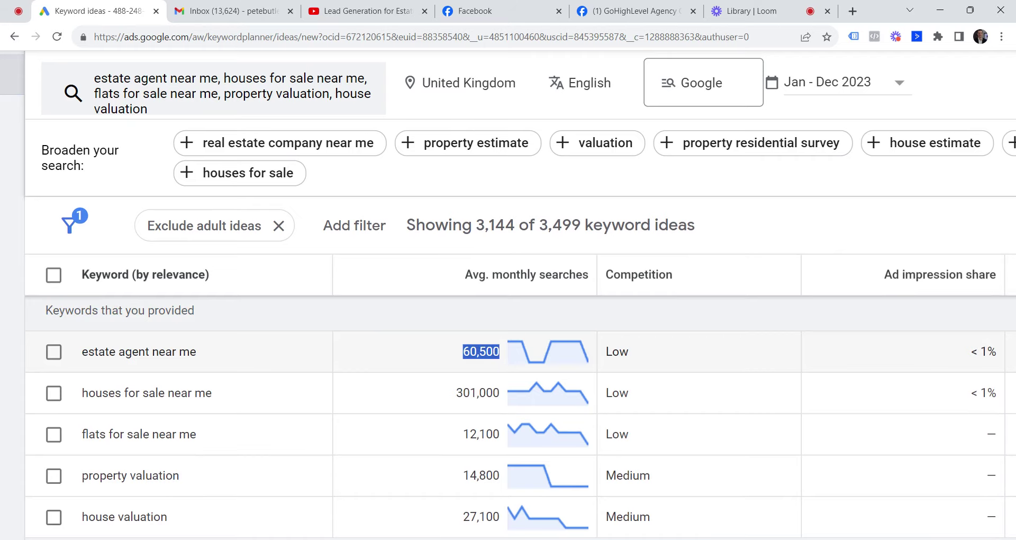
{"action": "mouse_move", "coordinate": [517, 360]}
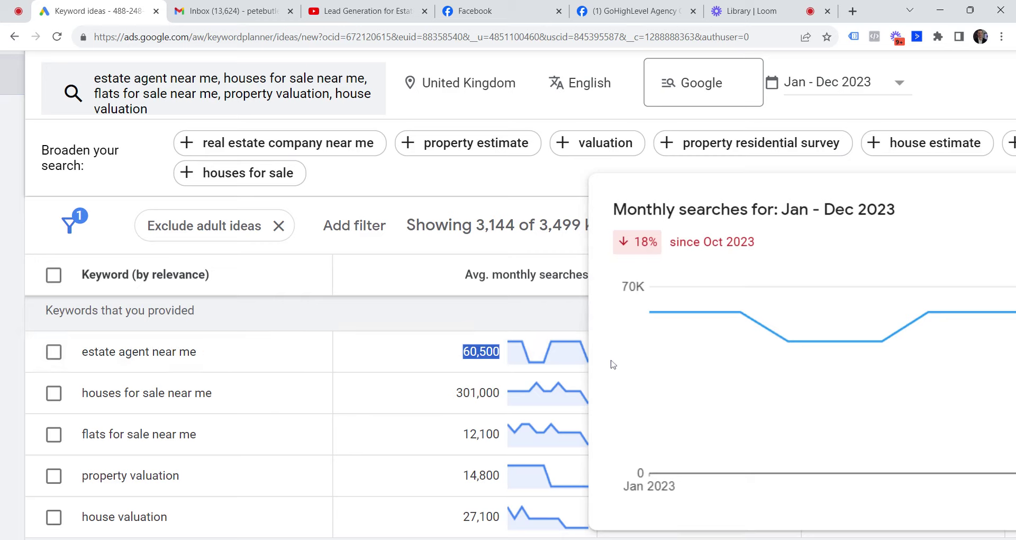
{"action": "scroll", "coordinate": [612, 363], "scroll_direction": "right", "scroll_amount": 5}
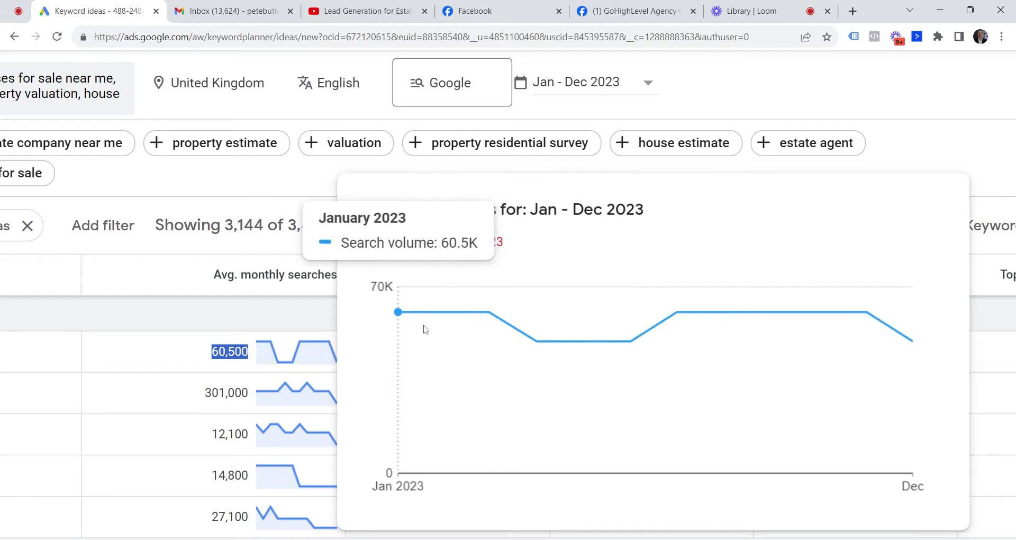
Close the estate agent trend chart and highlight 'houses for sale near me' with its 301,000 searches.
{"action": "left_click", "coordinate": [323, 326]}
{"action": "scroll", "coordinate": [323, 326], "scroll_direction": "left", "scroll_amount": 5}
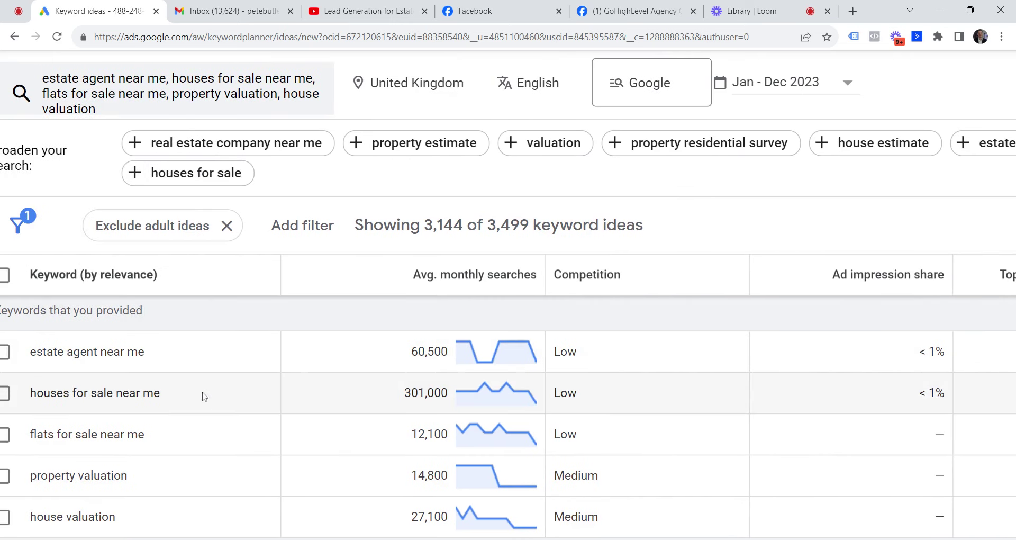
{"action": "left_click_drag", "start_coordinate": [203, 393], "coordinate": [6, 395]}
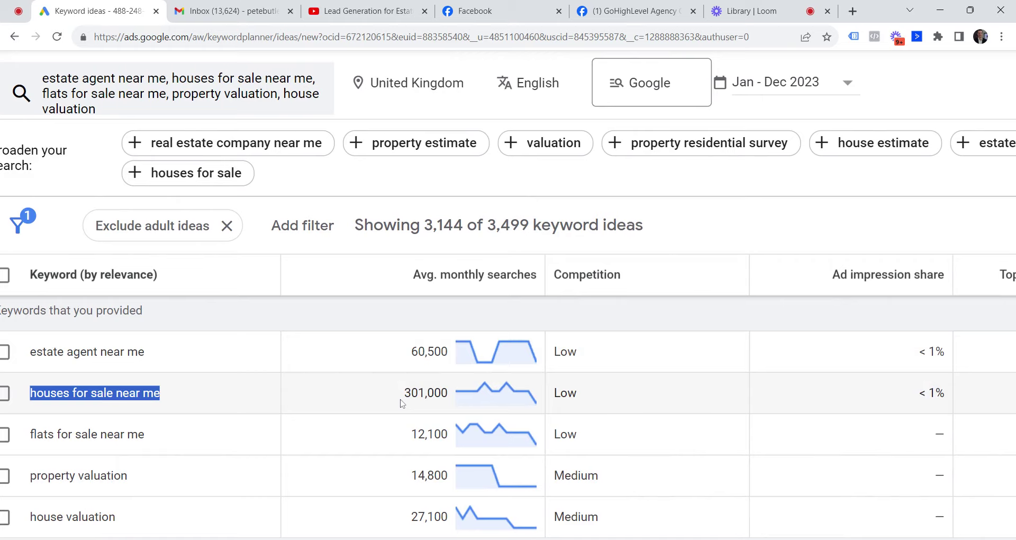
{"action": "left_click_drag", "start_coordinate": [401, 403], "coordinate": [441, 395]}
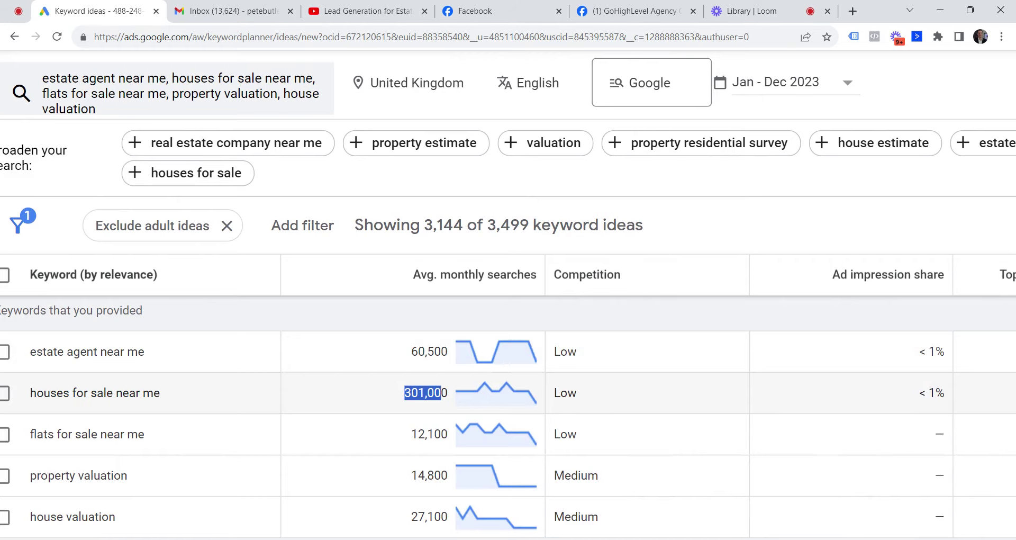
Inspect the monthly trend for 'houses for sale near me', peaking at 368K in May, then close it.
{"action": "mouse_move", "coordinate": [467, 403]}
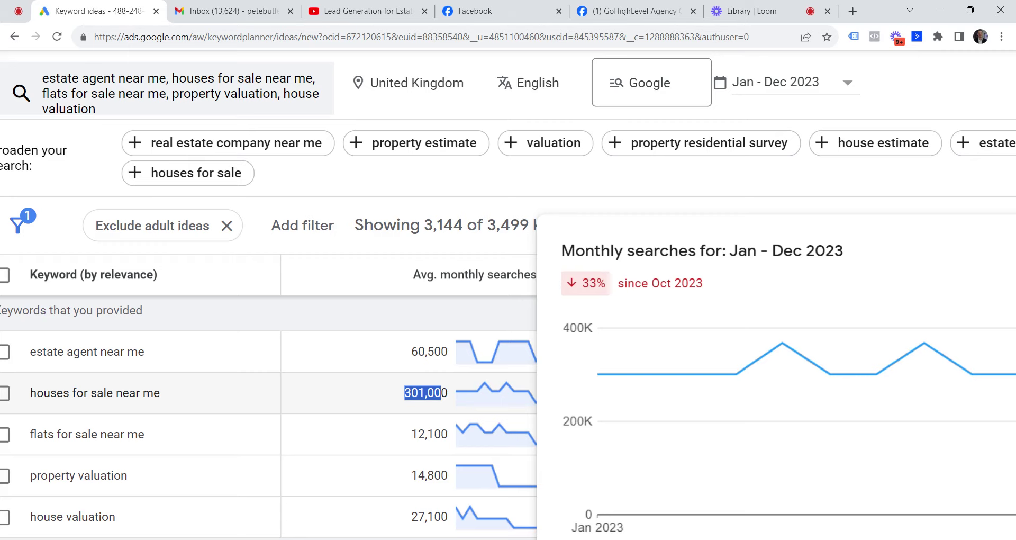
{"action": "scroll", "coordinate": [656, 399], "scroll_direction": "right", "scroll_amount": 5}
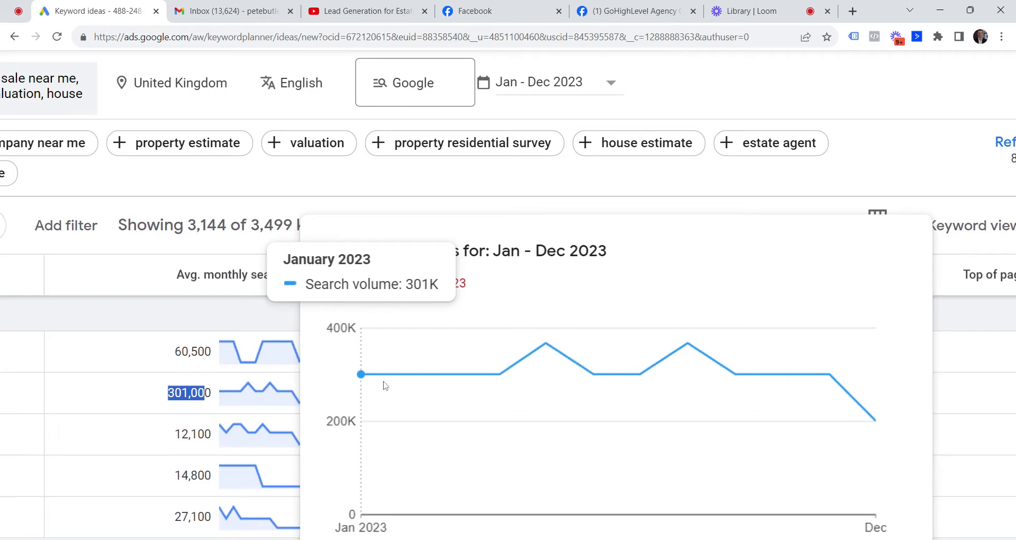
{"action": "mouse_move", "coordinate": [553, 362]}
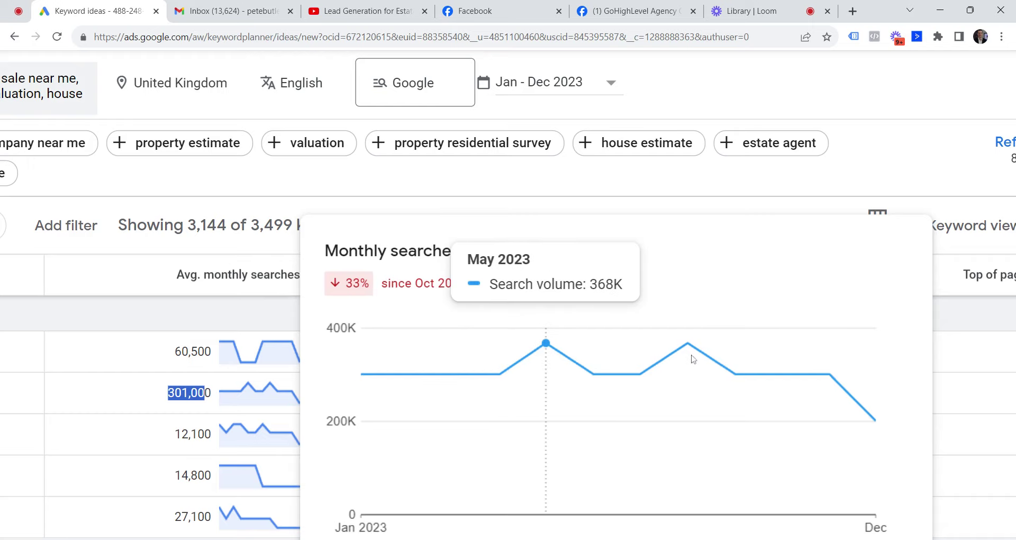
{"action": "mouse_move", "coordinate": [876, 418]}
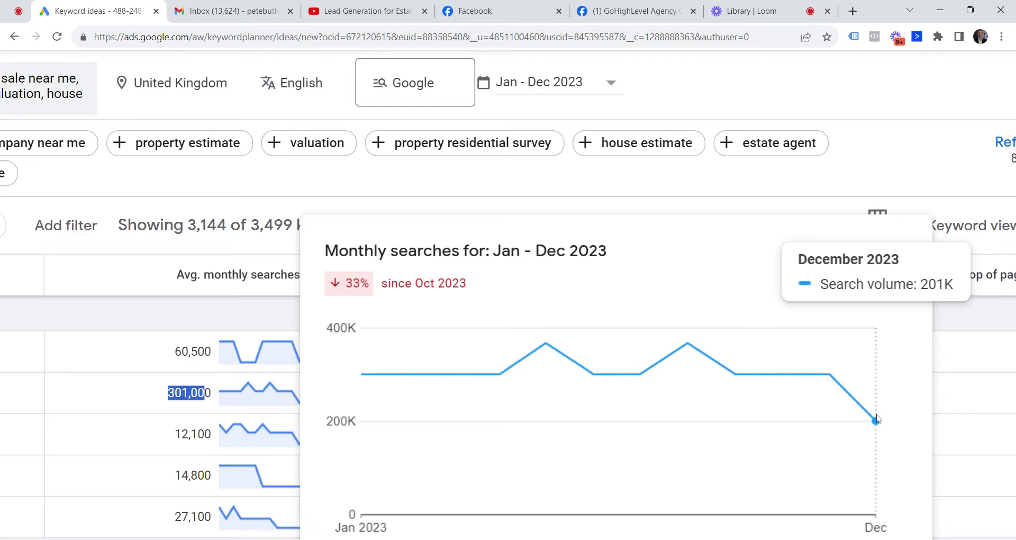
{"action": "left_click", "coordinate": [876, 418]}
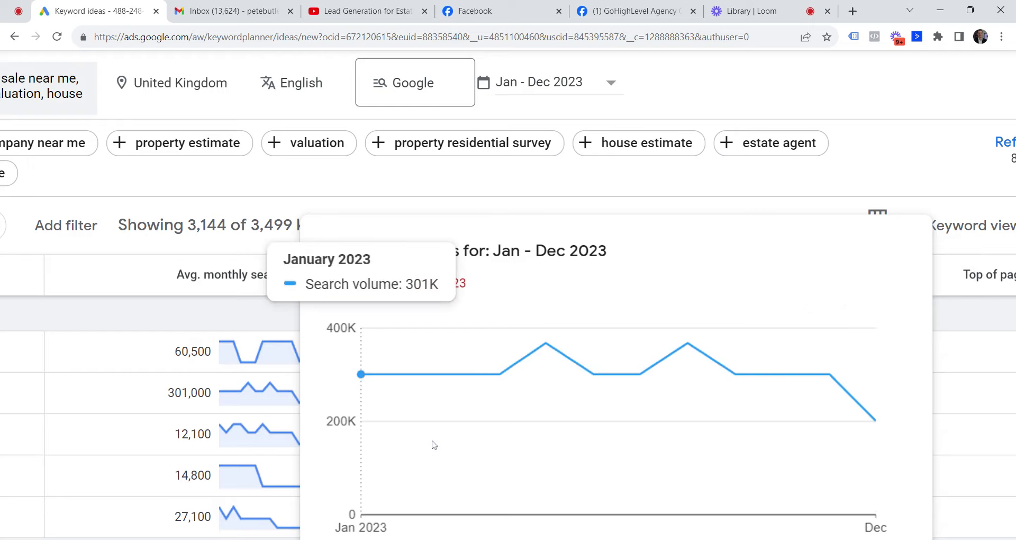
{"action": "key", "text": "Escape"}
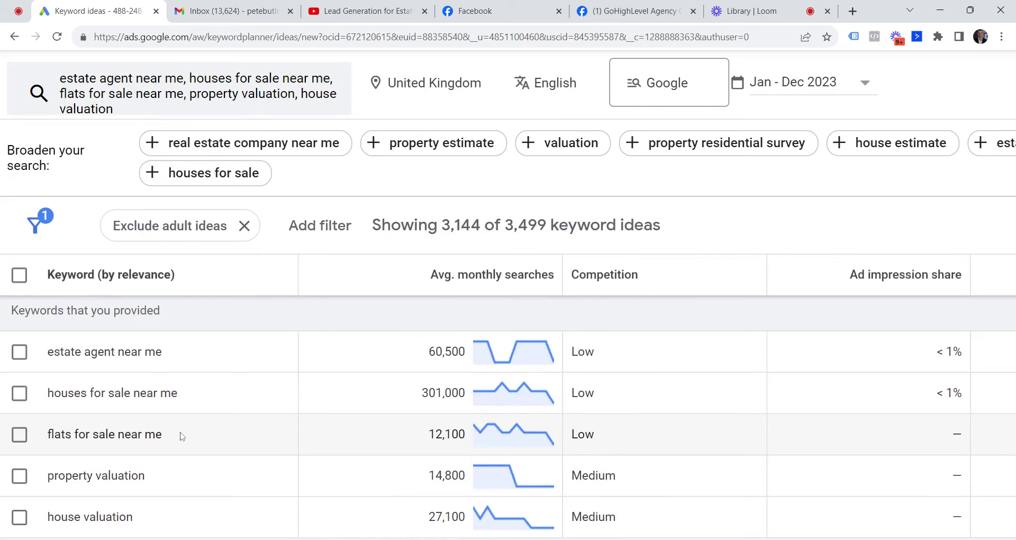
Highlight 'flats for sale near me' with its search figure, plus the house valuation and property valuation keywords.
{"action": "left_click_drag", "start_coordinate": [162, 435], "coordinate": [48, 442]}
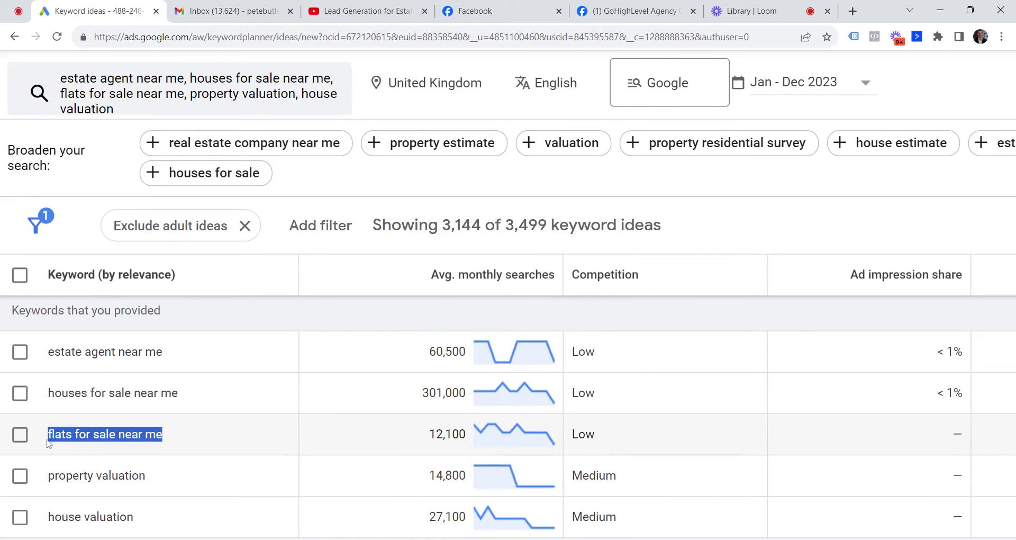
{"action": "left_click_drag", "start_coordinate": [427, 435], "coordinate": [451, 435]}
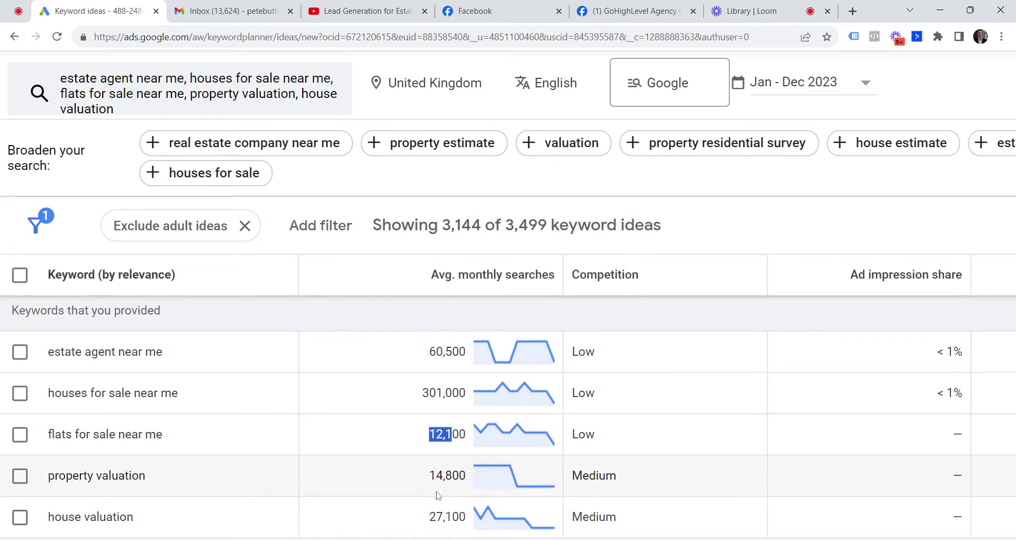
{"action": "left_click", "coordinate": [437, 524]}
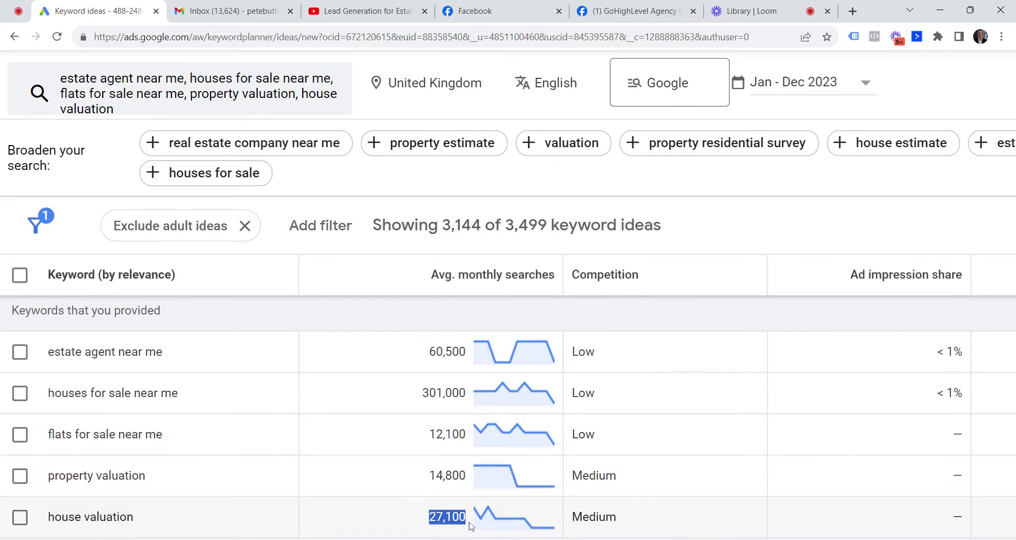
{"action": "left_click_drag", "start_coordinate": [144, 528], "coordinate": [32, 527]}
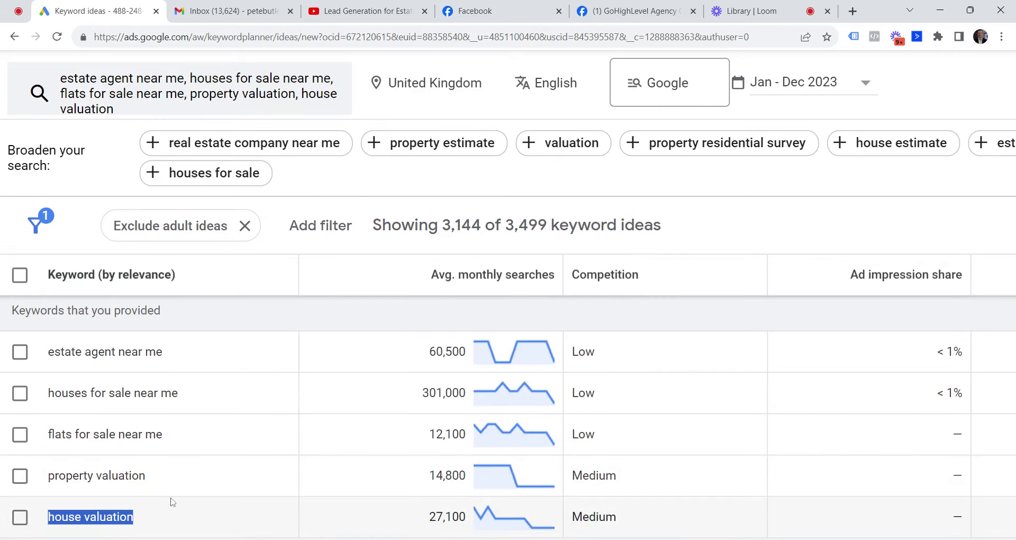
{"action": "left_click_drag", "start_coordinate": [192, 488], "coordinate": [43, 486]}
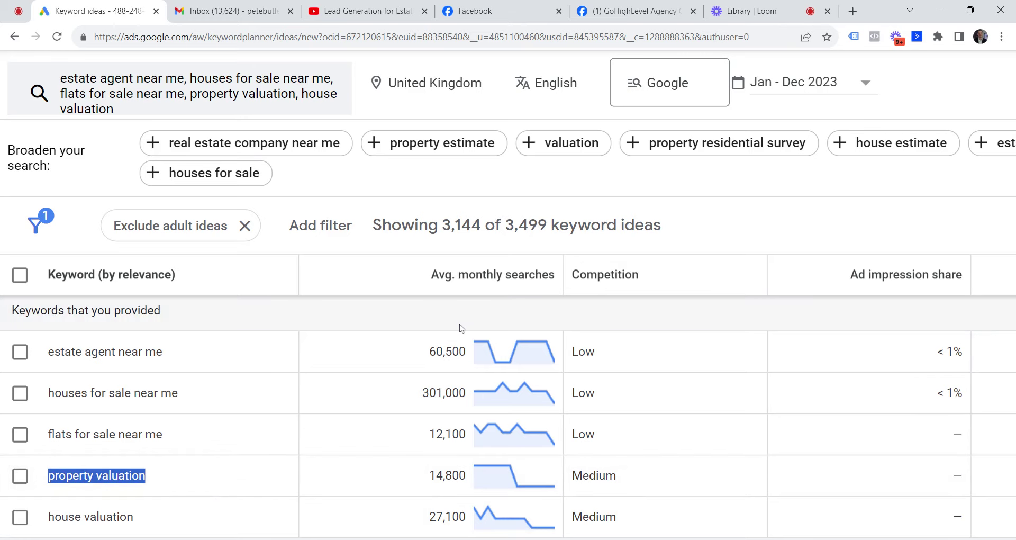
Switch to the Campaigns table showing results for the three live Search campaigns.
{"action": "scroll", "coordinate": [292, 333], "scroll_direction": "down", "scroll_amount": 1}
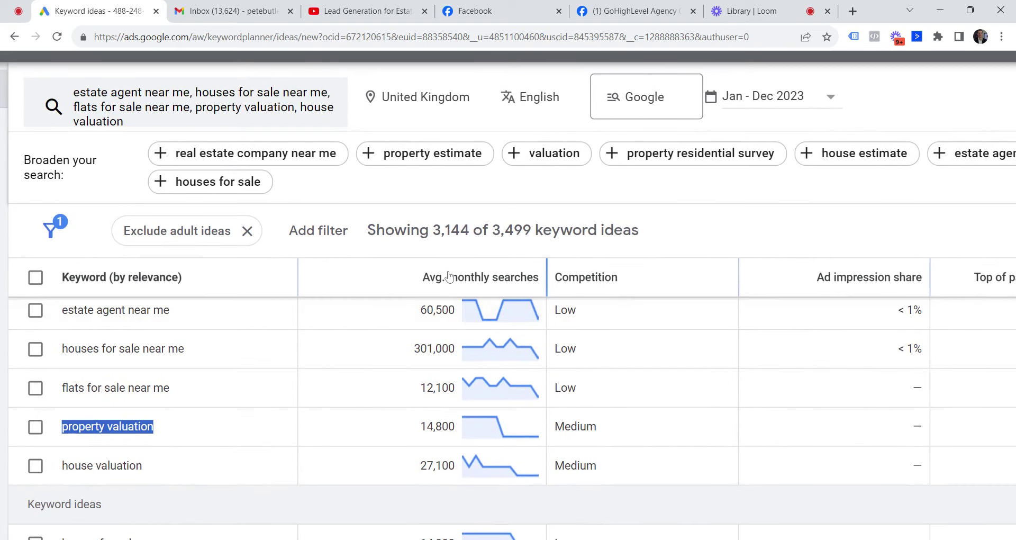
{"action": "scroll", "coordinate": [496, 260], "scroll_direction": "left", "scroll_amount": 2}
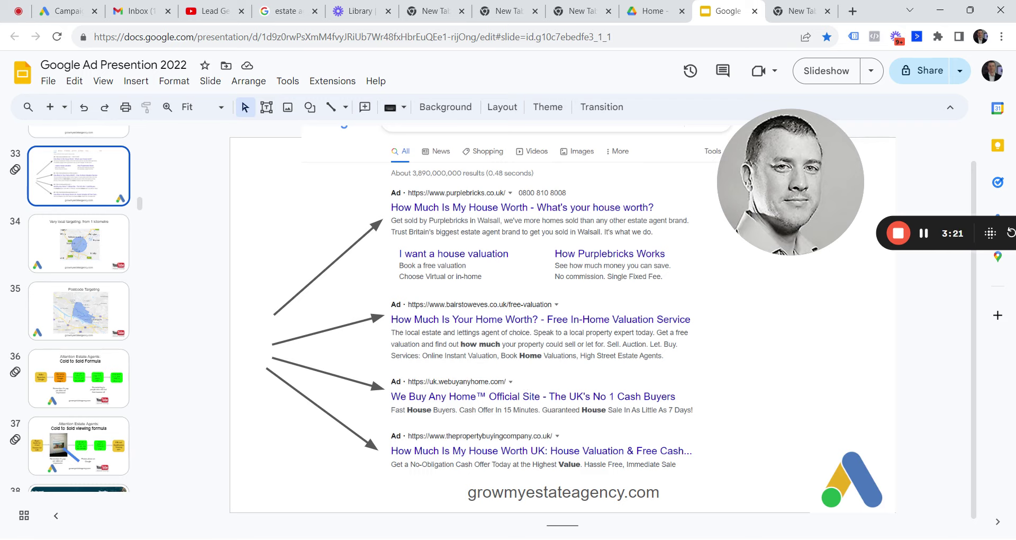
{"action": "left_click", "coordinate": [63, 15]}
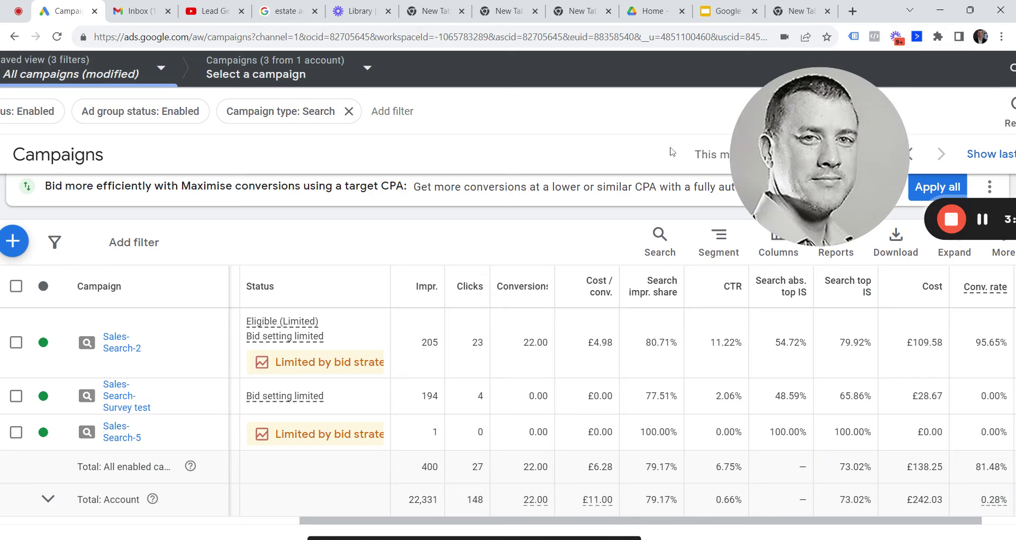
{"action": "left_click_drag", "start_coordinate": [828, 159], "coordinate": [936, 147]}
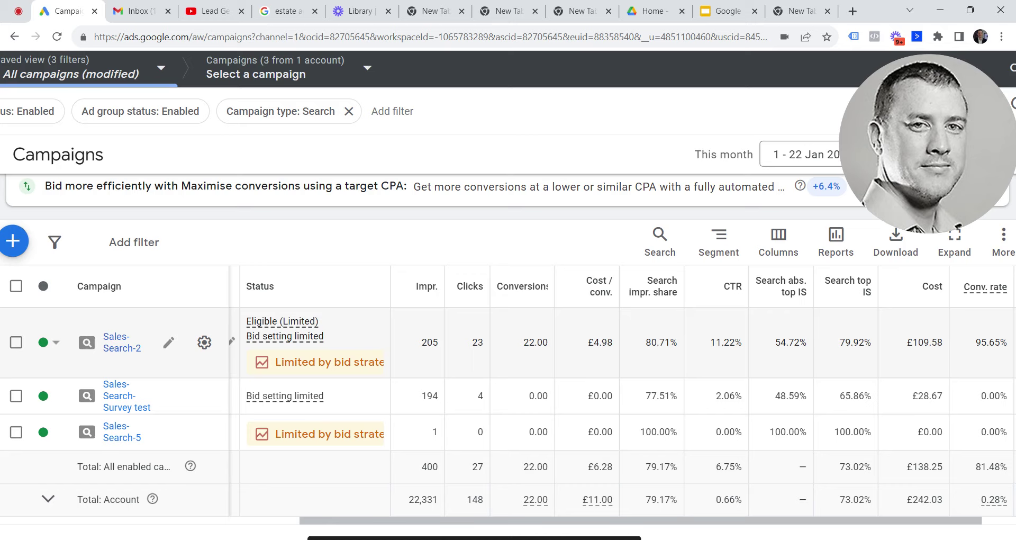
{"action": "double_click", "coordinate": [476, 342]}
{"action": "left_click", "coordinate": [520, 347]}
{"action": "left_click_drag", "start_coordinate": [520, 347], "coordinate": [550, 350]}
{"action": "left_click_drag", "start_coordinate": [645, 342], "coordinate": [658, 344]}
{"action": "left_click_drag", "start_coordinate": [659, 344], "coordinate": [670, 344]}
{"action": "left_click_drag", "start_coordinate": [709, 344], "coordinate": [722, 344]}
{"action": "double_click", "coordinate": [921, 342]}
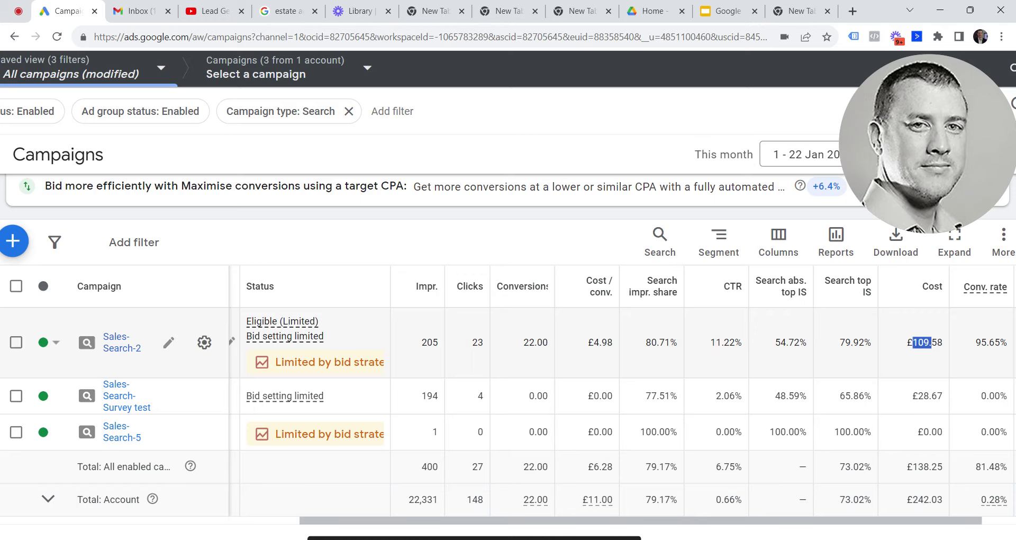